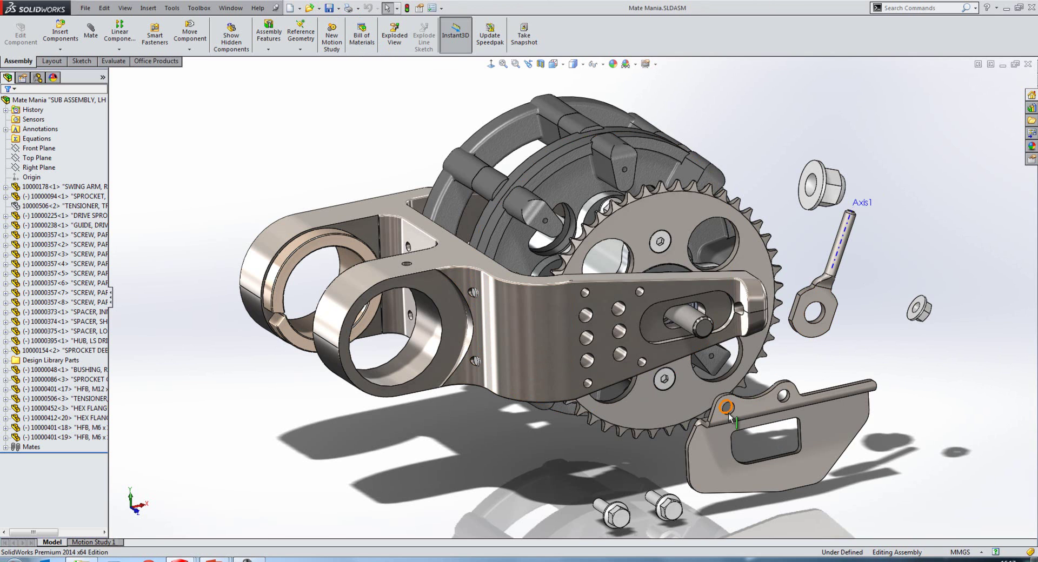
Step: Try to move the sprocket guard as a SmartMate from its end hole, and undo the move
alt+drag(728, 412, 806, 394)
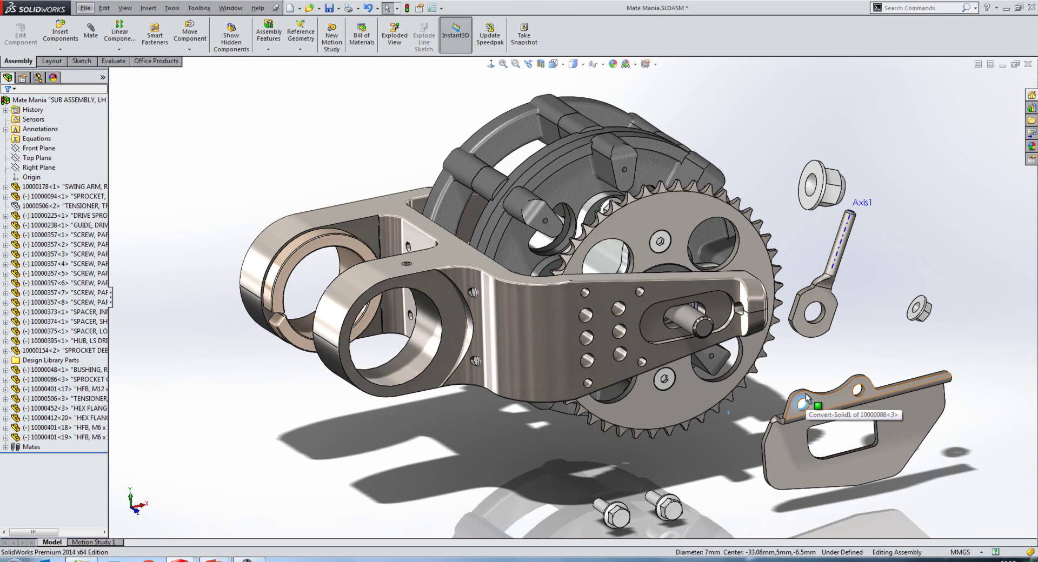
key(ctrl+z)
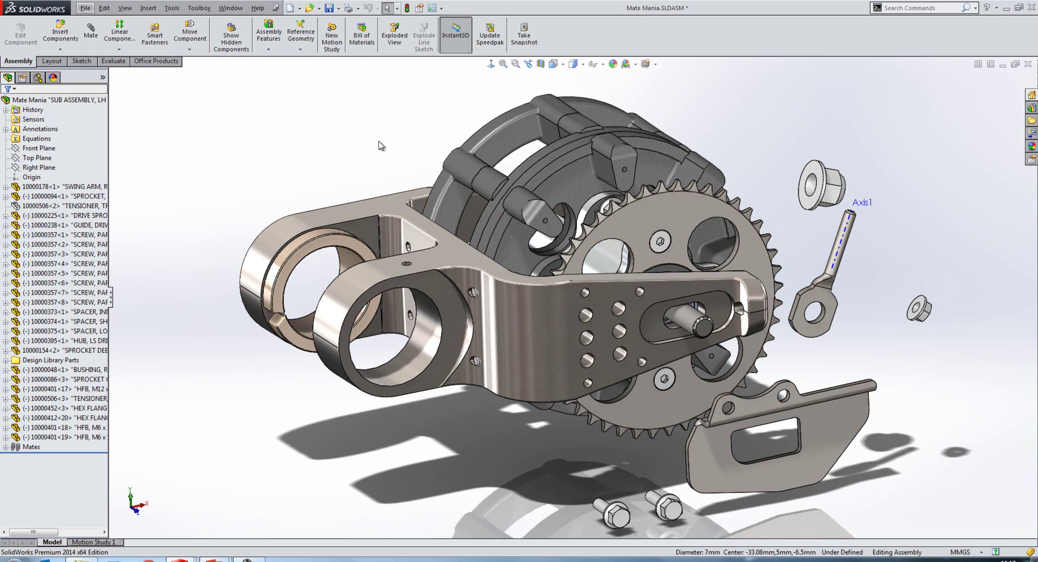
Step: Set the SmartMate sensitivity close to Slow in the system performance options
click(432, 7)
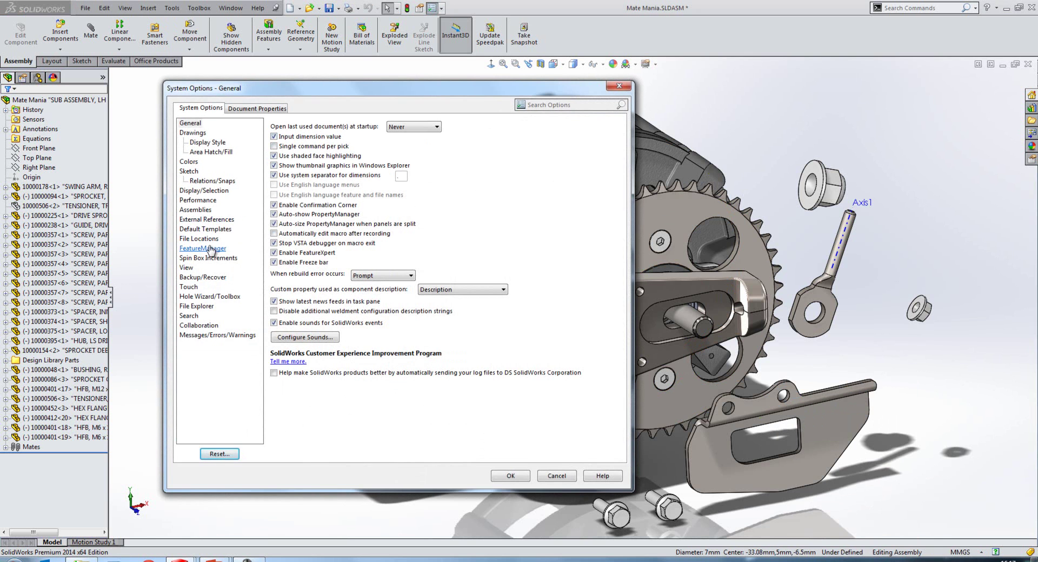
click(198, 200)
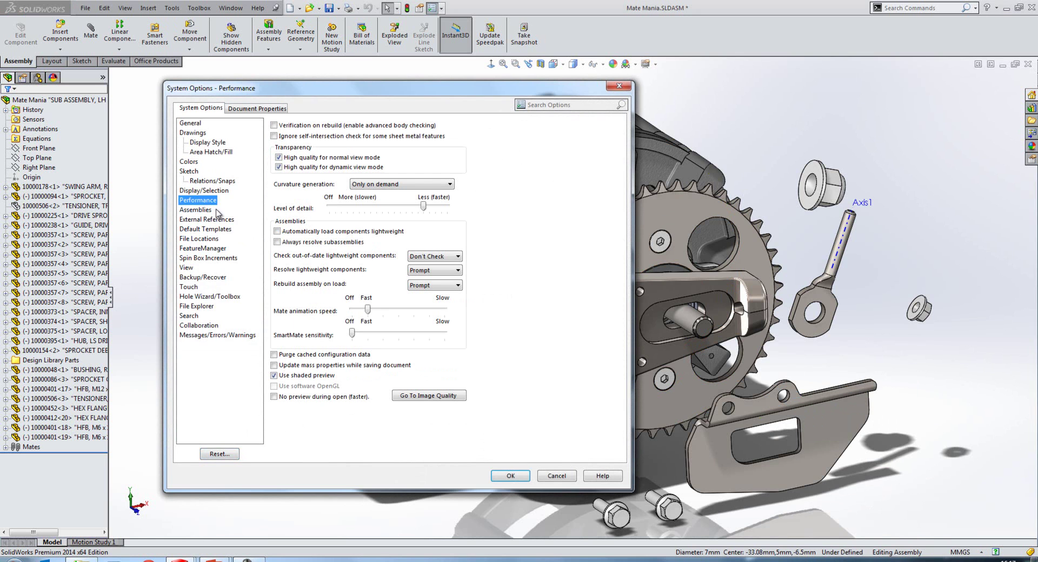
click(353, 333)
drag(360, 332, 436, 343)
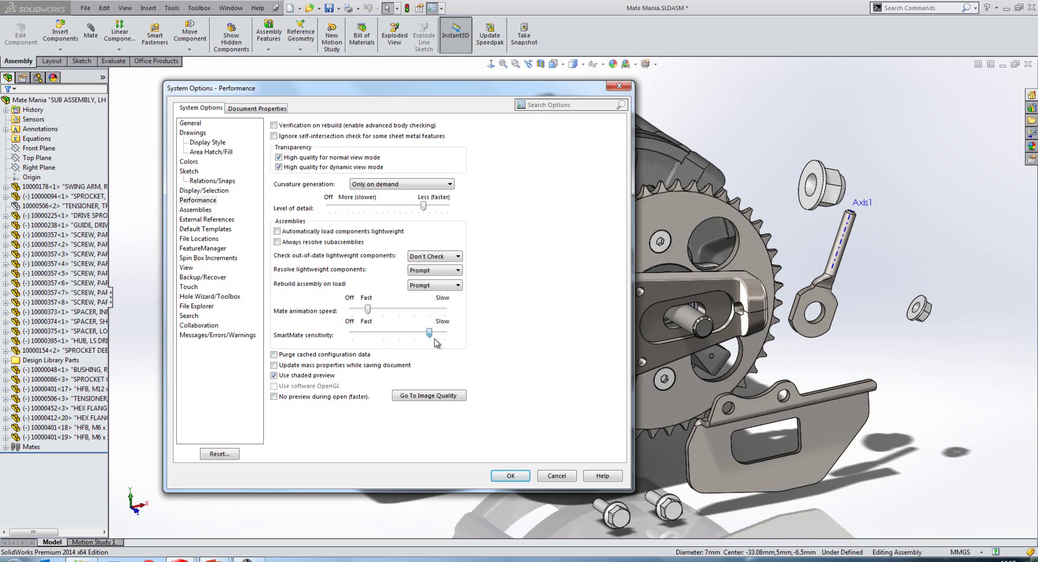
click(519, 478)
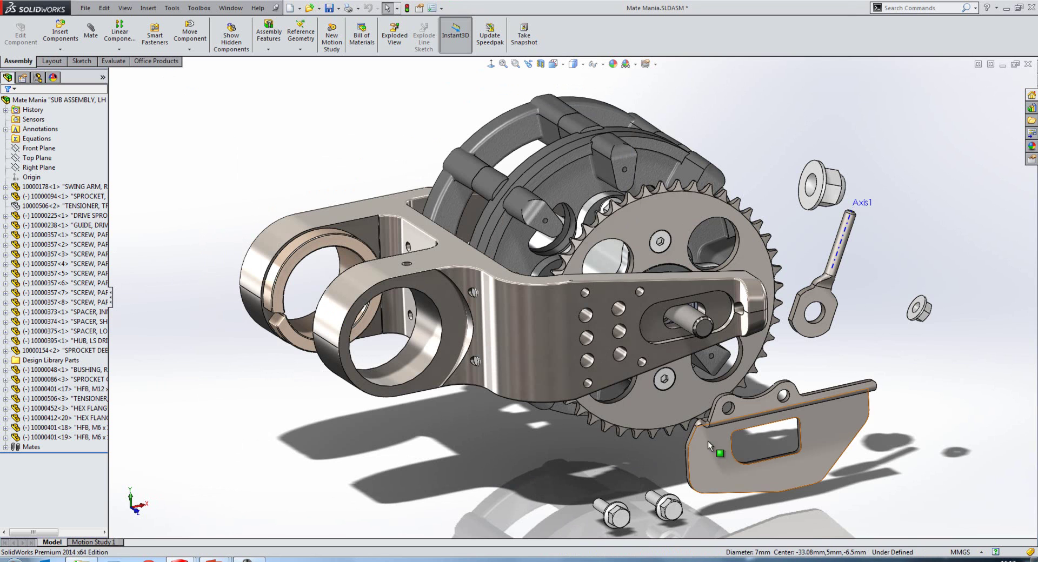
Step: SmartMate the sprocket guard's end hole concentric with the lowest hole in the swing arm's outer hole column
drag(727, 408, 589, 385)
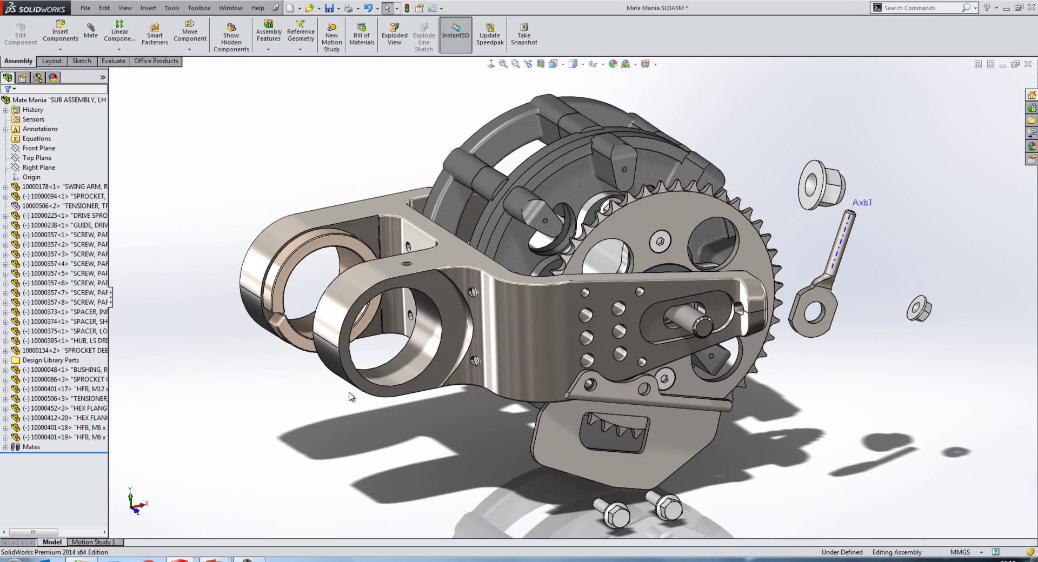
Step: Use SmartMates to make one M6 bolt's shank concentric with the guard's end hole, with Lock Rotation enabled
click(190, 33)
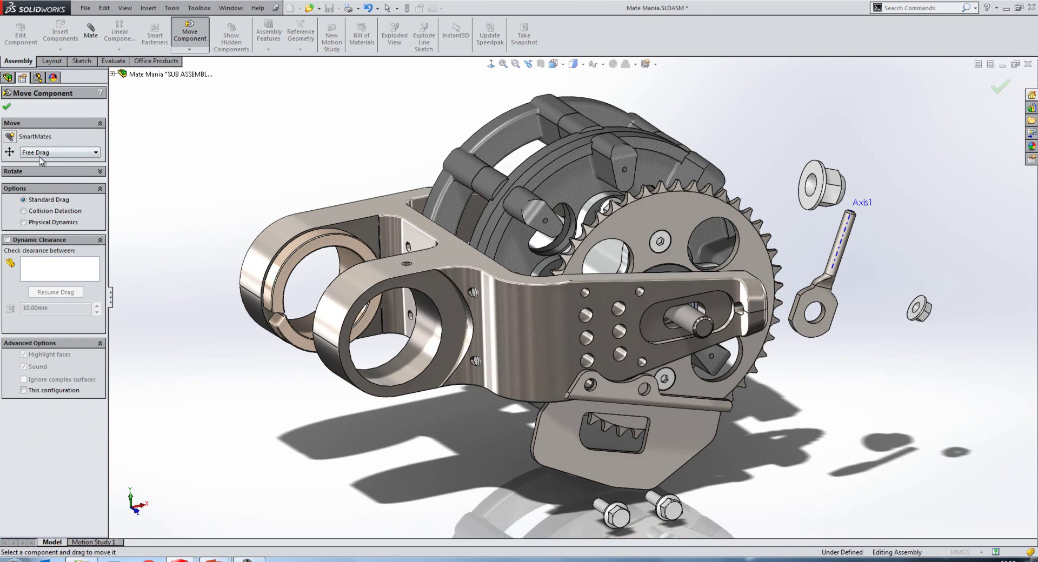
click(11, 137)
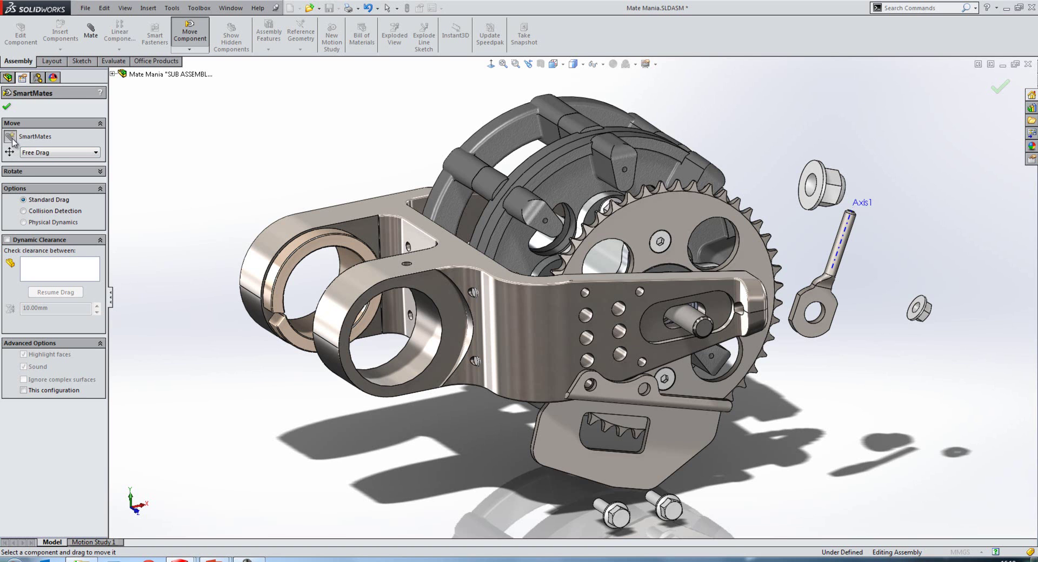
double_click(614, 524)
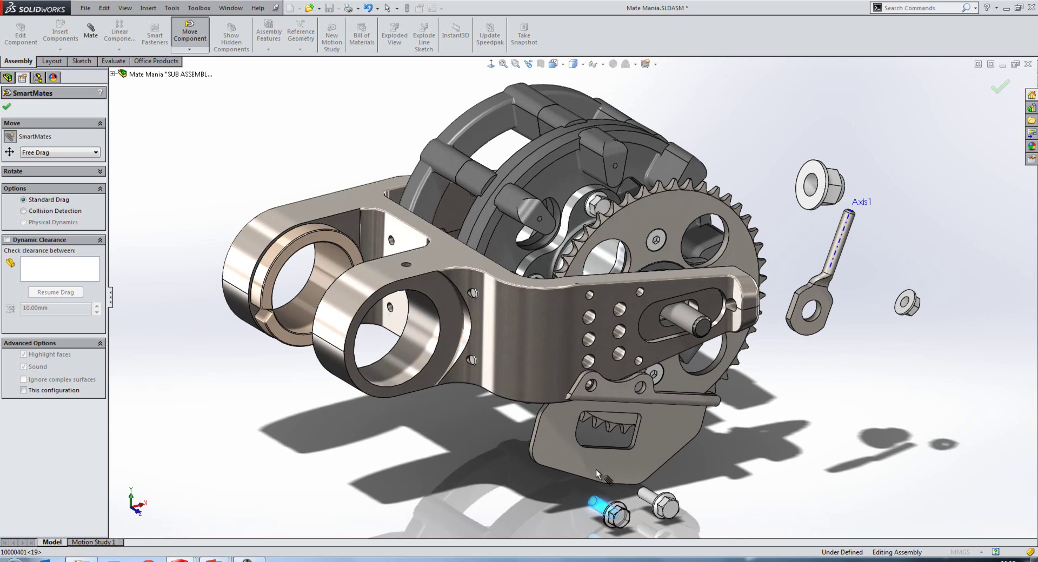
scroll(598, 433, down, 5)
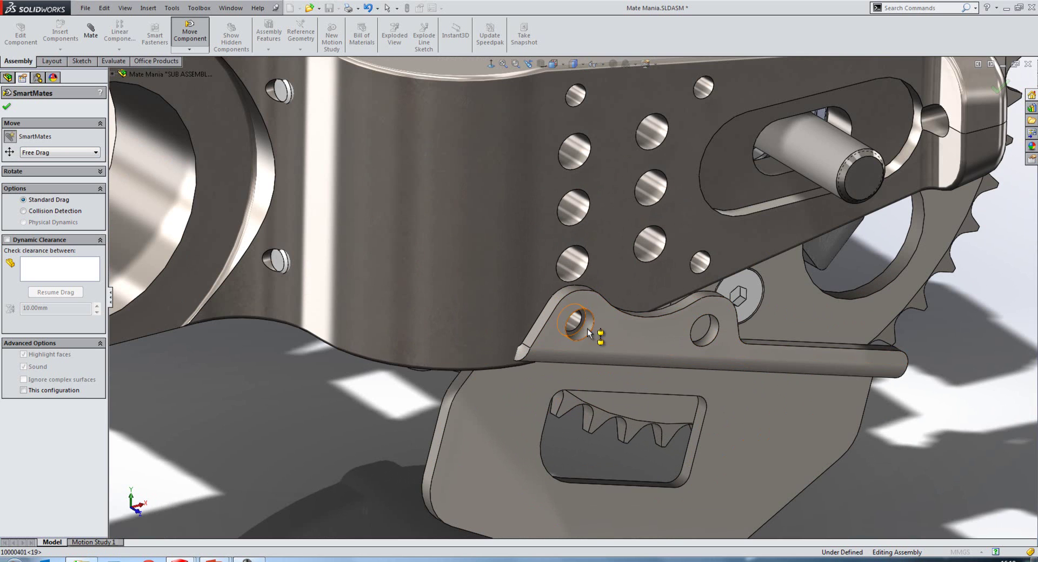
click(589, 332)
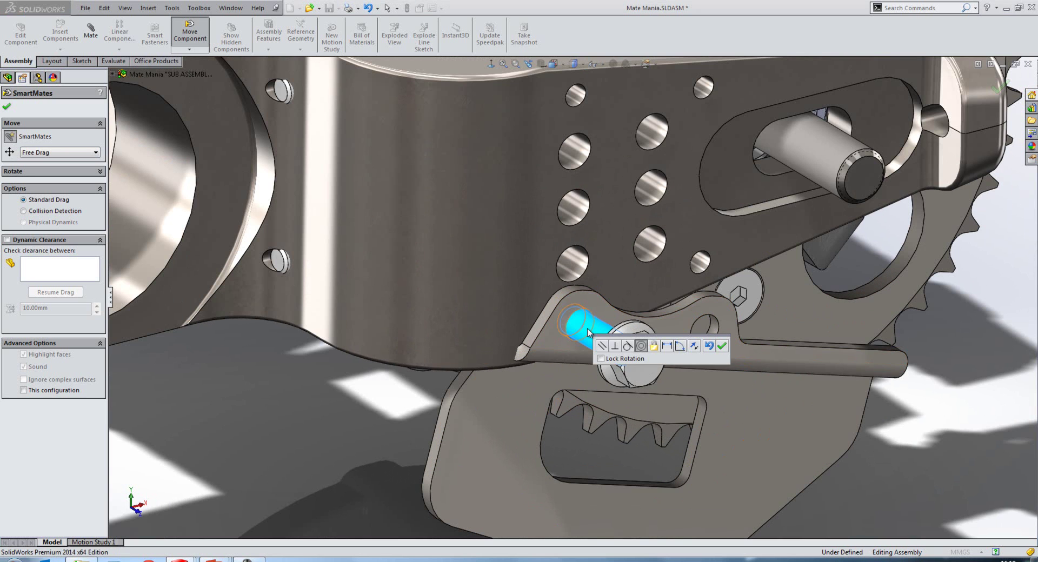
click(601, 359)
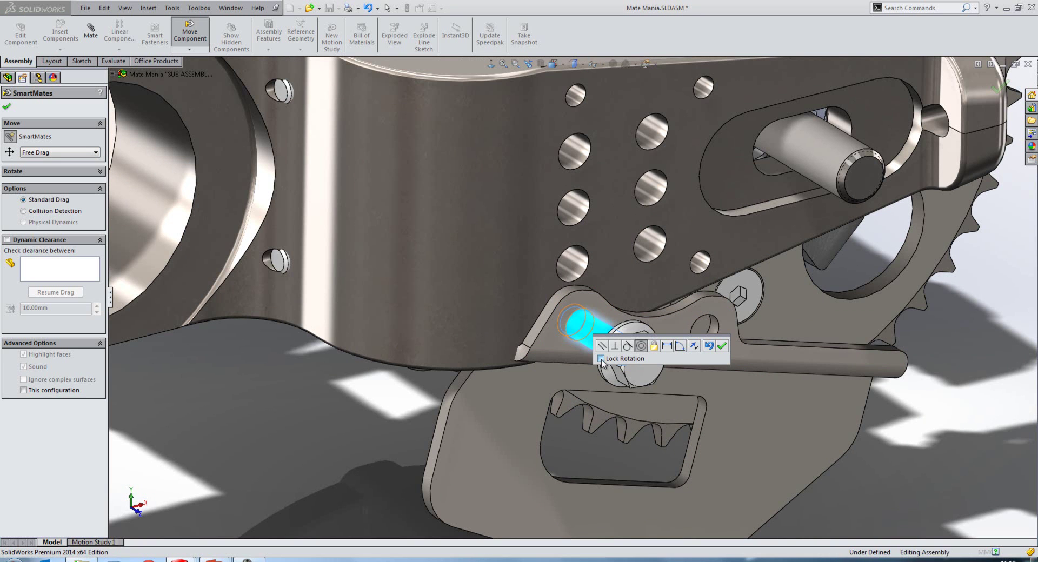
click(721, 346)
Step: Mate the first M6 bolt's flange underside coincident with the sprocket guard's outer face
middle_drag(712, 347, 563, 333)
scroll(562, 332, down, 3)
drag(537, 336, 543, 338)
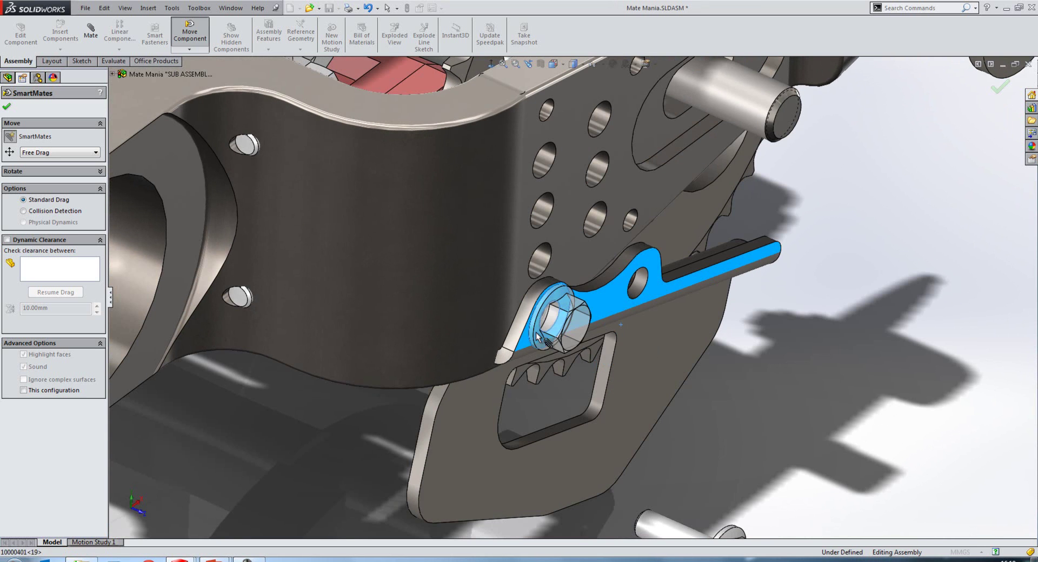
click(657, 347)
Step: SmartMate the second M6 bolt's shank concentric with the guard's remaining mounting hole
scroll(710, 423, up, 2)
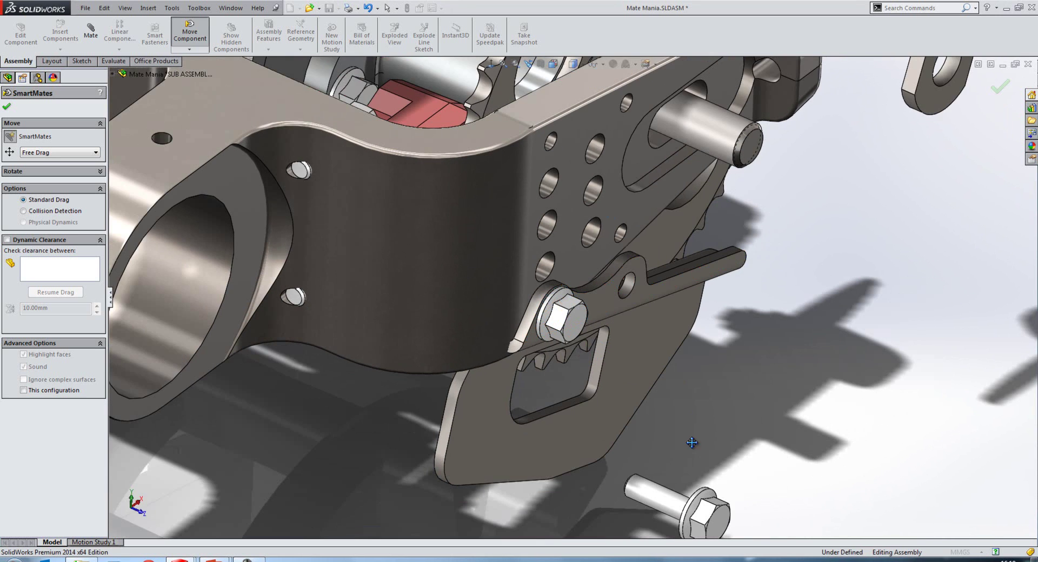
scroll(692, 487, down, 2)
drag(654, 495, 616, 248)
scroll(609, 241, down, 2)
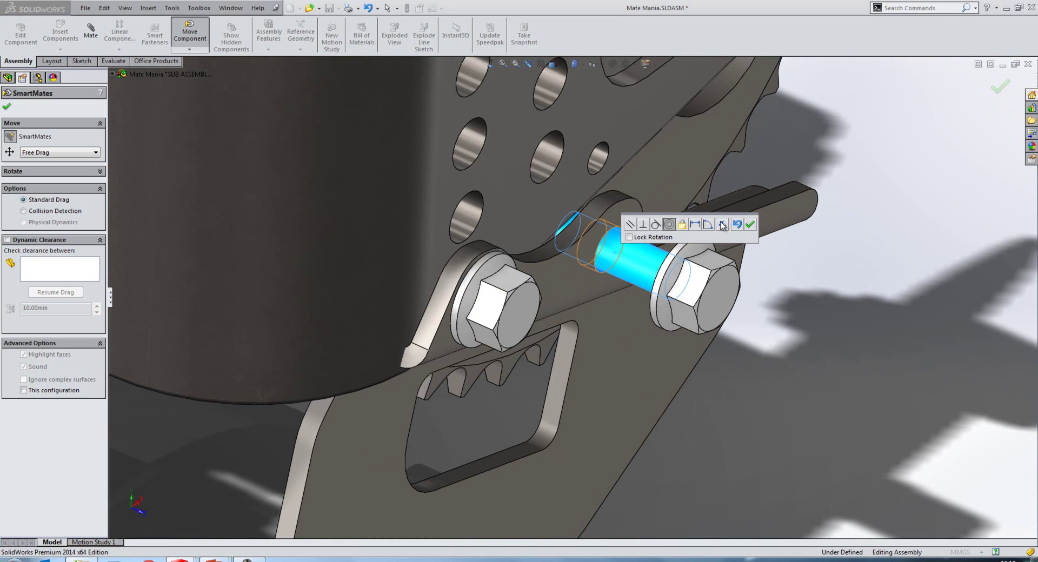
click(750, 225)
Step: Mate the second M6 bolt's flange underside coincident with the guard's outer face
middle_drag(719, 275, 666, 246)
scroll(644, 248, down, 3)
drag(664, 243, 582, 265)
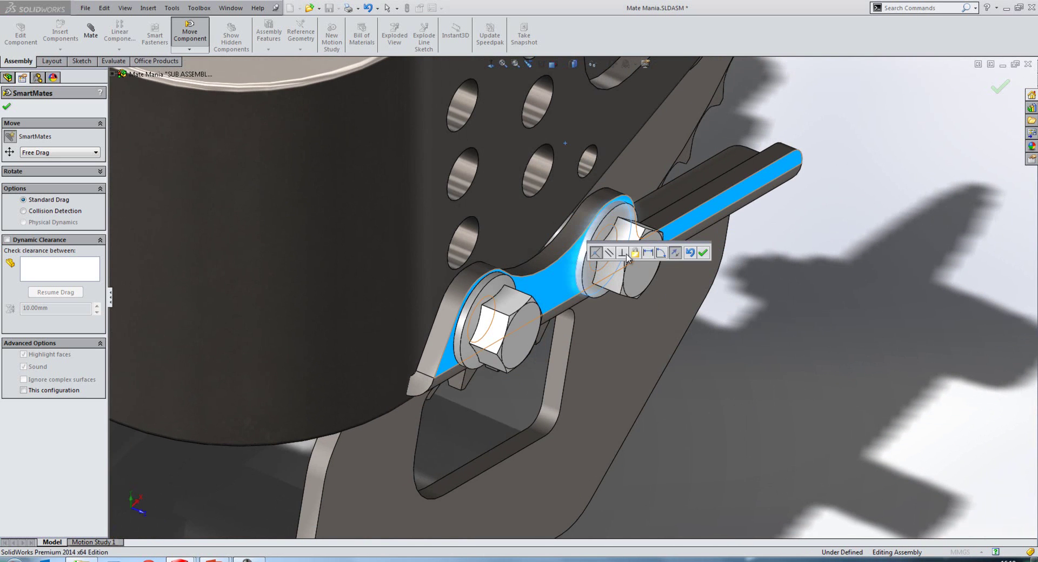
click(702, 254)
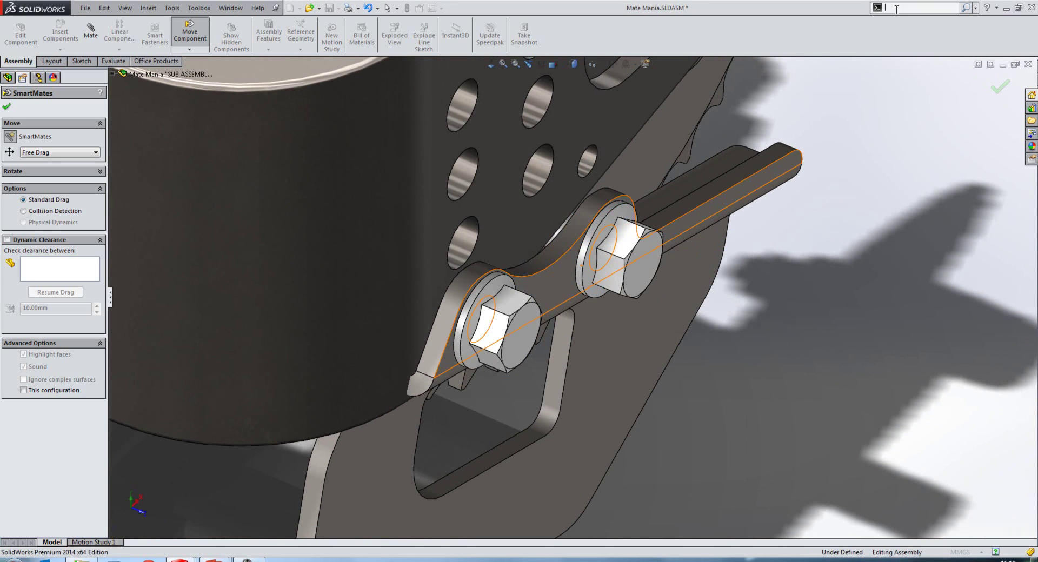
Step: Search the commands for "smart" and try to add the SmartMates command to the interface, then leave SmartMates
text(smart)
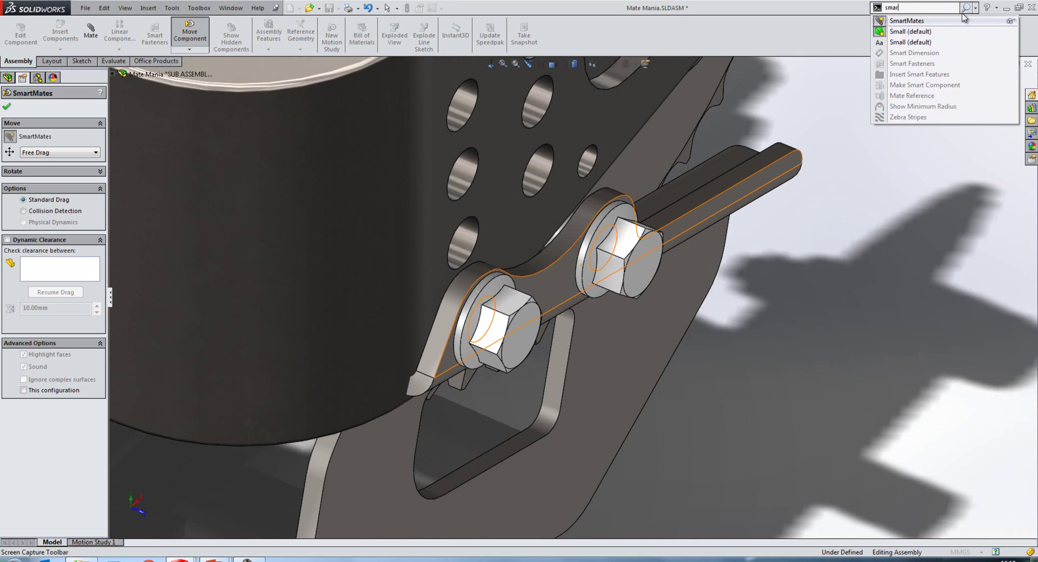
drag(908, 22, 79, 69)
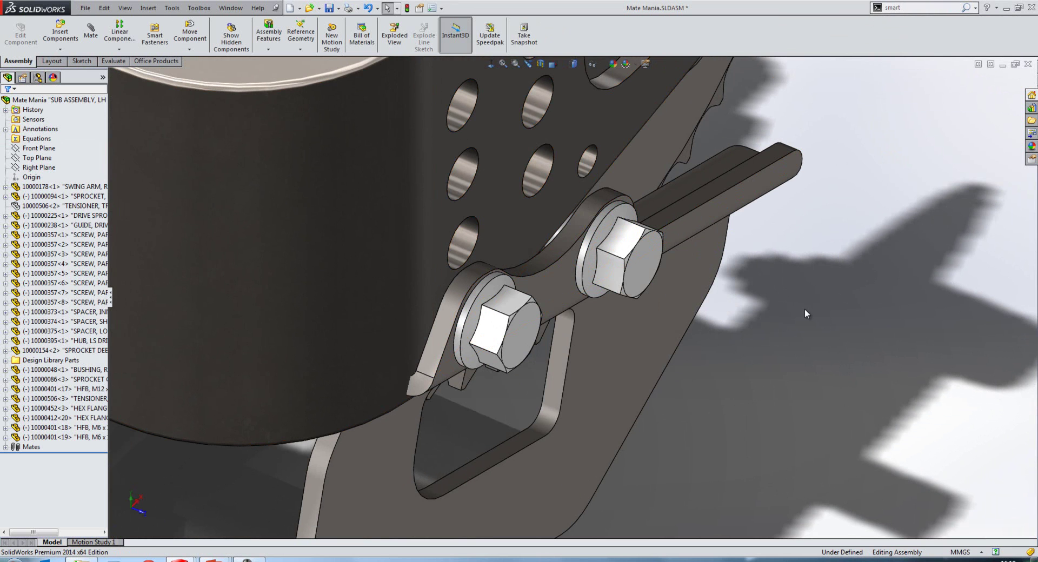
Step: Add a parallel mate between the sprocket guard's long upper edge and the swing arm's lower edge
key(f)
middle_drag(657, 359, 643, 284)
scroll(646, 279, down, 5)
scroll(646, 278, down, 4)
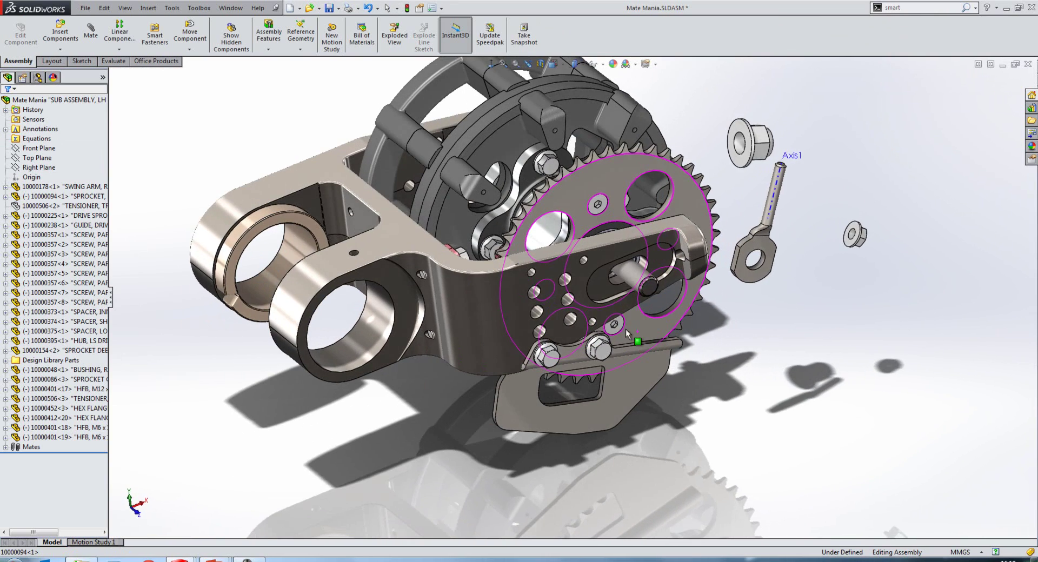
scroll(614, 292, down, 3)
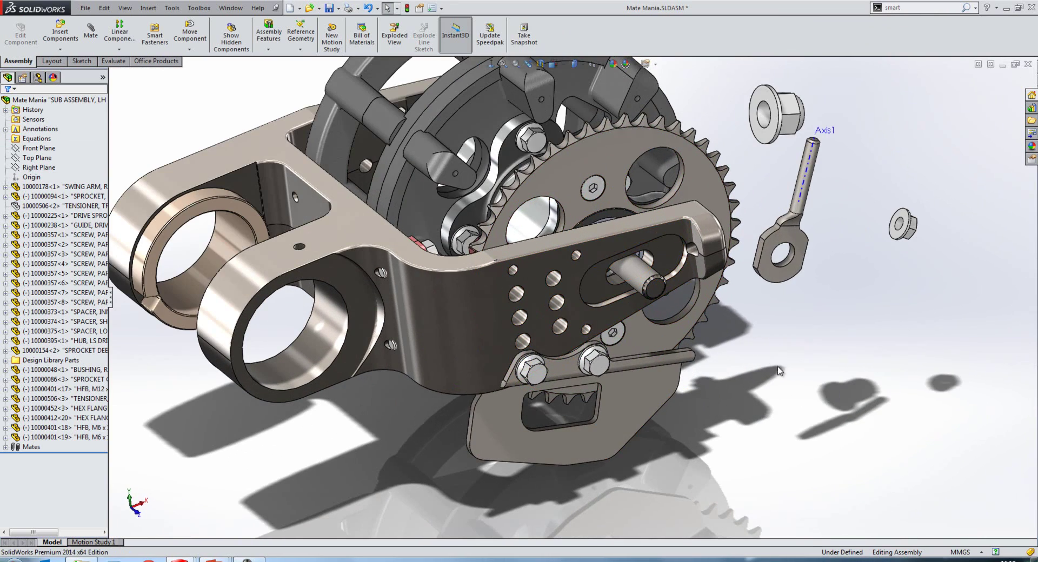
click(640, 366)
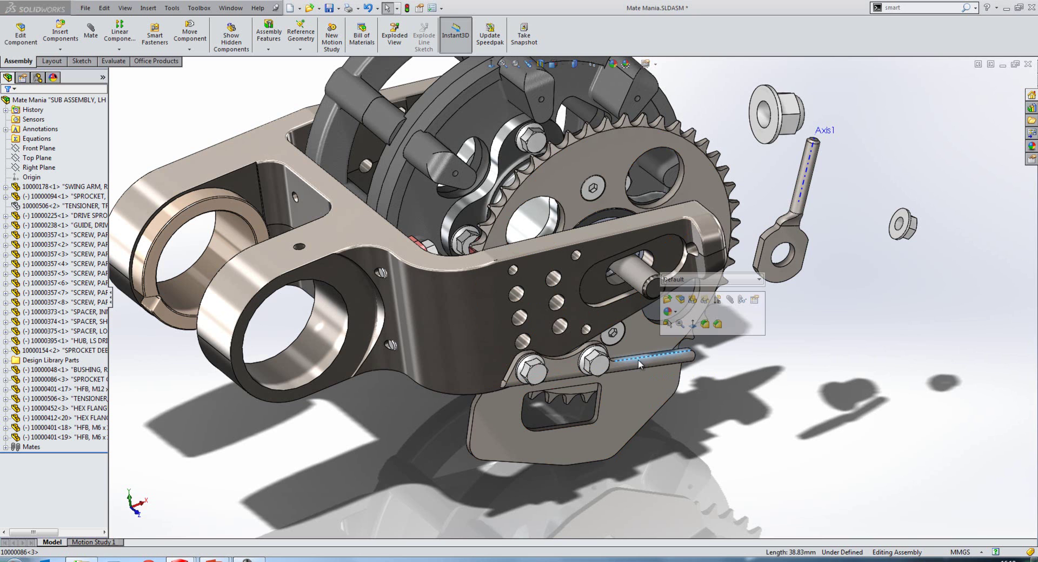
click(731, 301)
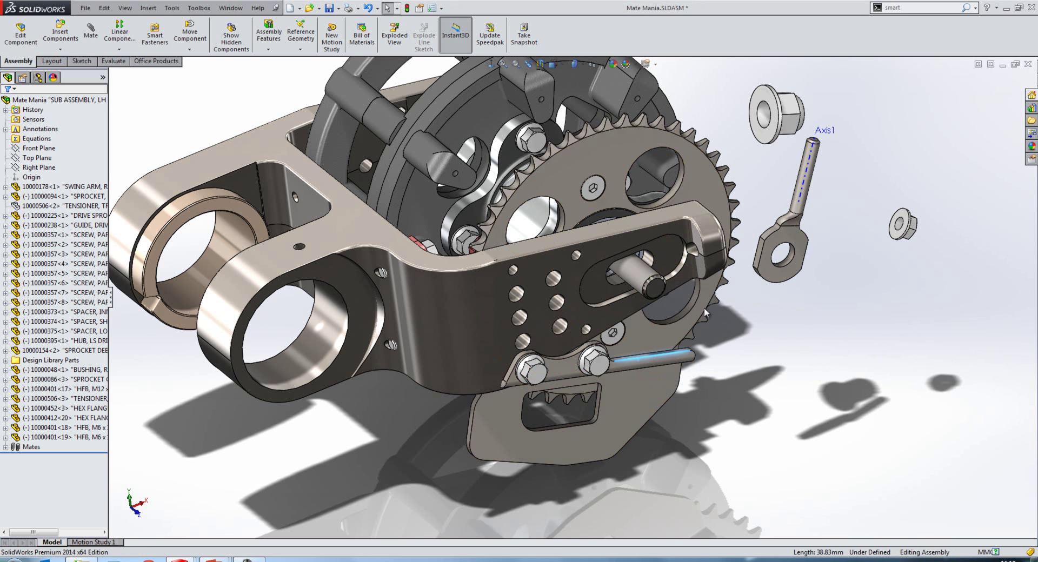
click(632, 320)
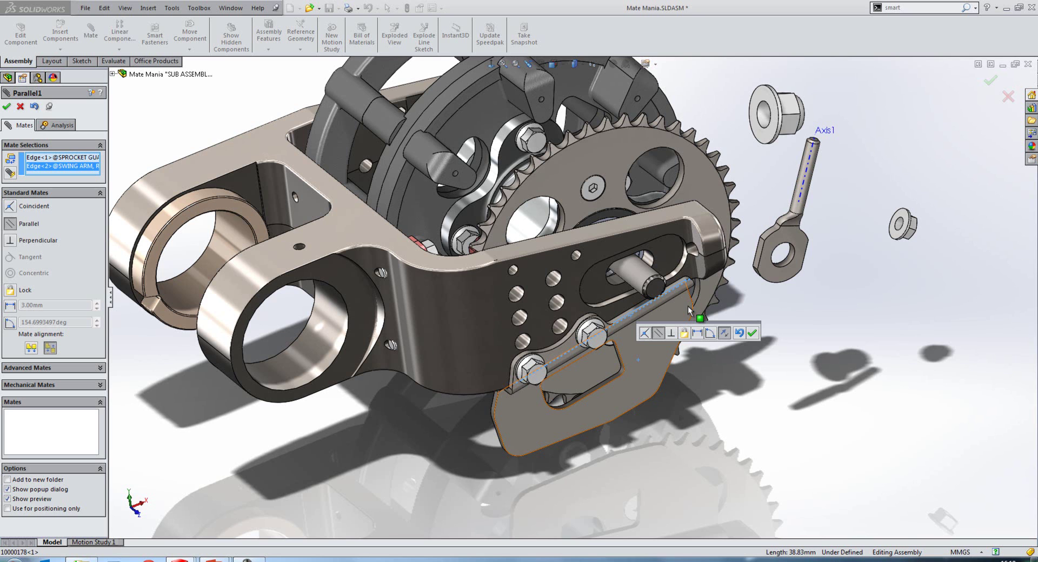
click(753, 334)
Step: Add a concentric mate between the tensioner's eye hole and the M12 bolt's shank
click(790, 259)
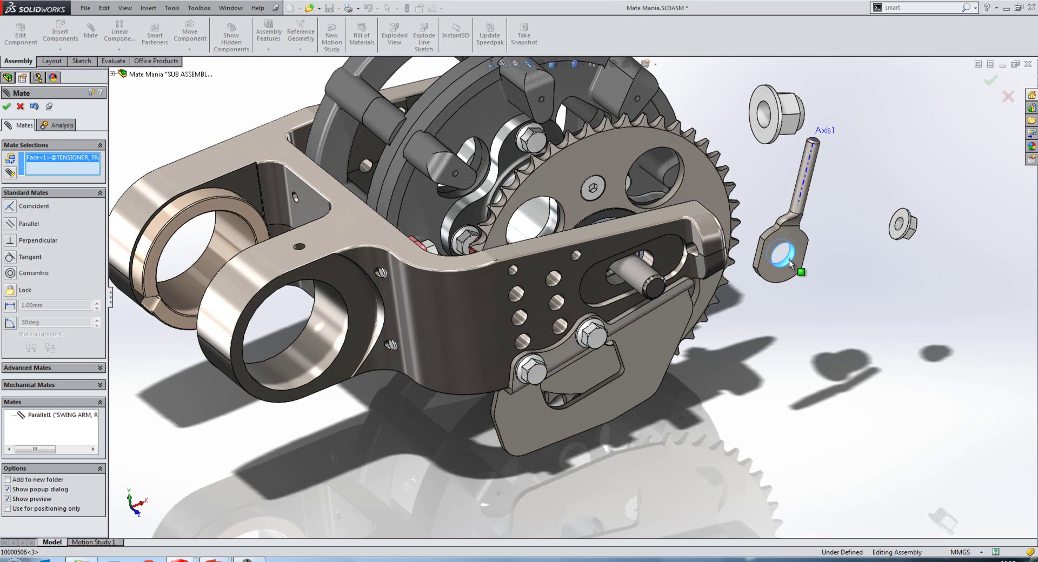
click(635, 268)
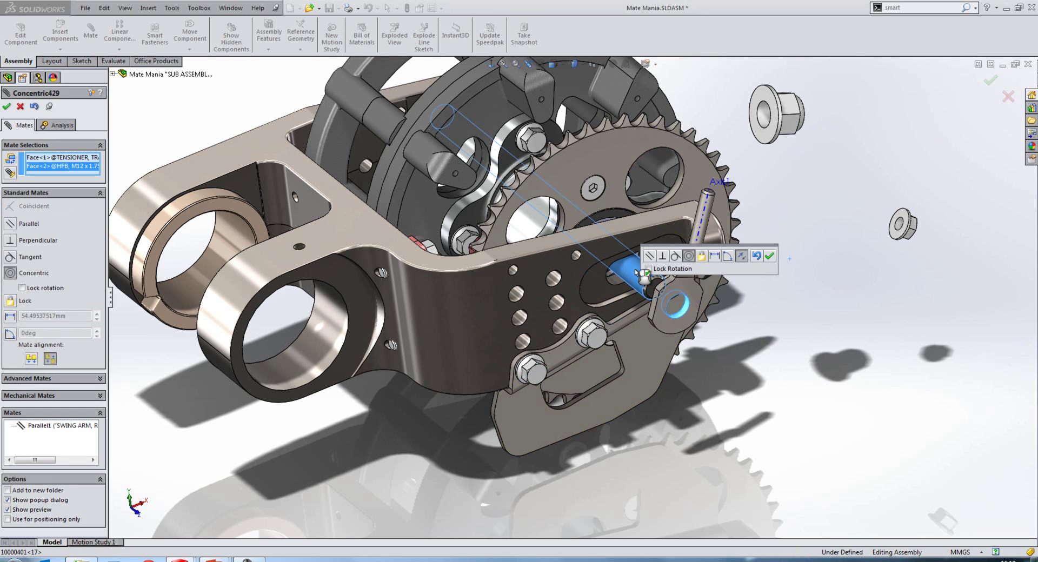
click(772, 260)
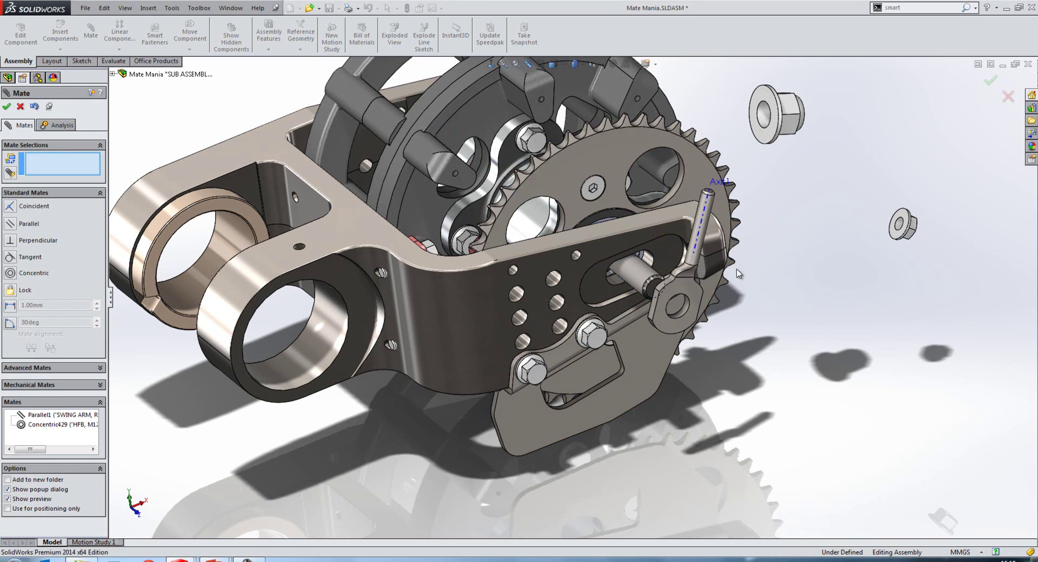
Step: Mate the tensioner's Axis1 concentric with the hole in the swing arm's end, and finish mating
middle_drag(768, 268, 739, 292)
scroll(739, 292, down, 2)
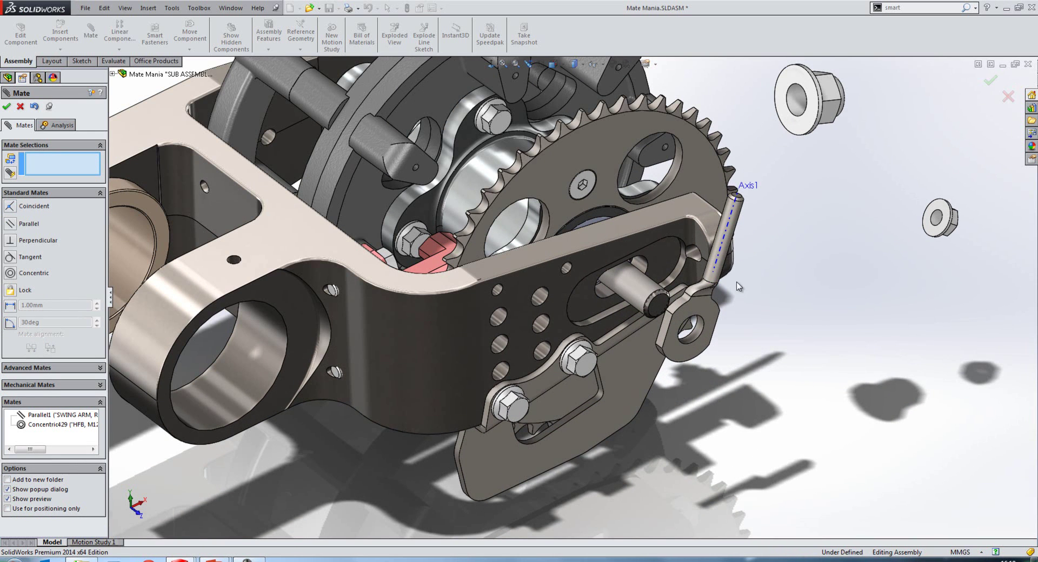
click(721, 252)
click(693, 256)
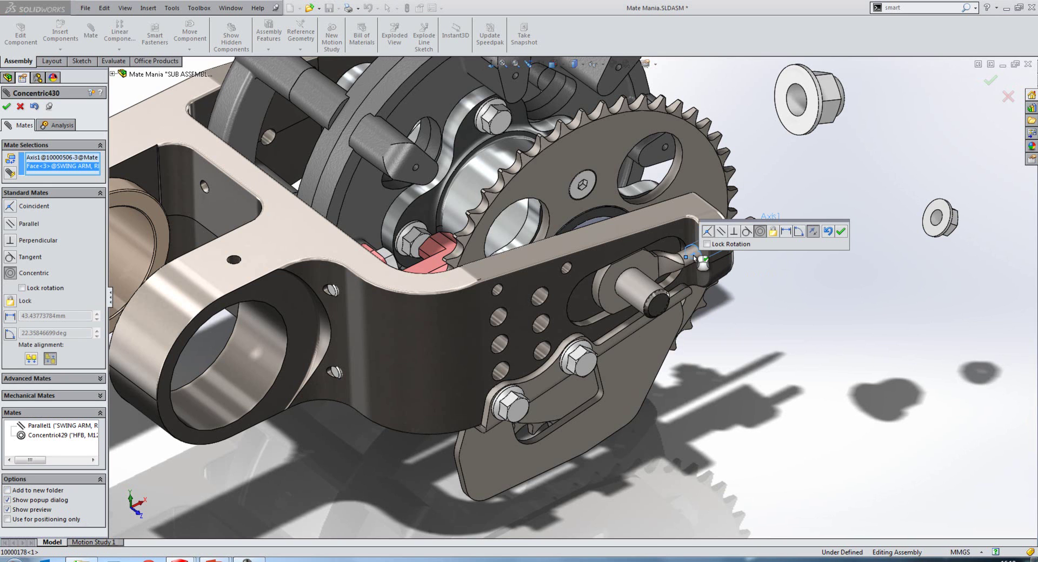
click(841, 232)
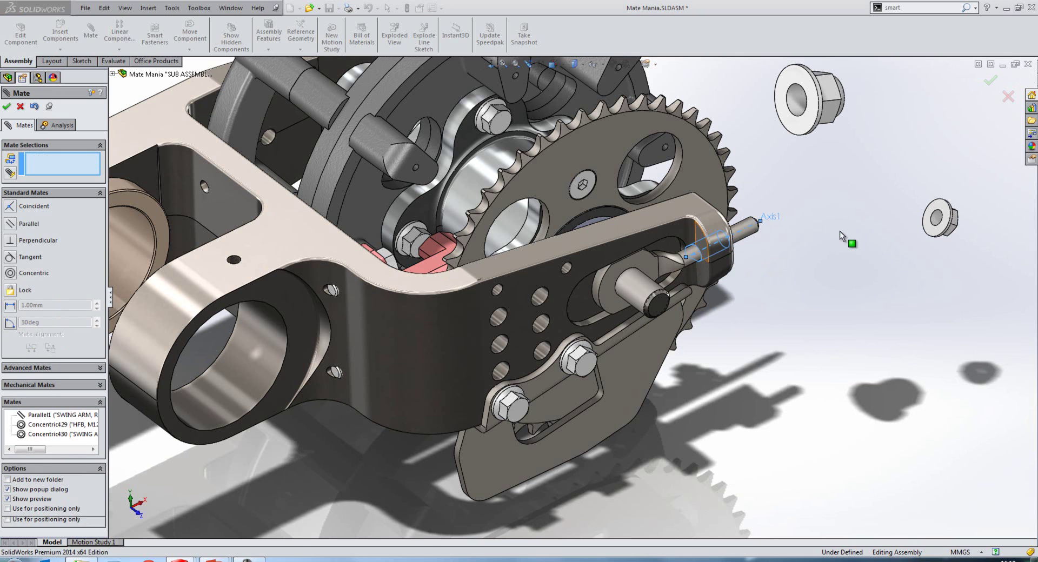
click(20, 108)
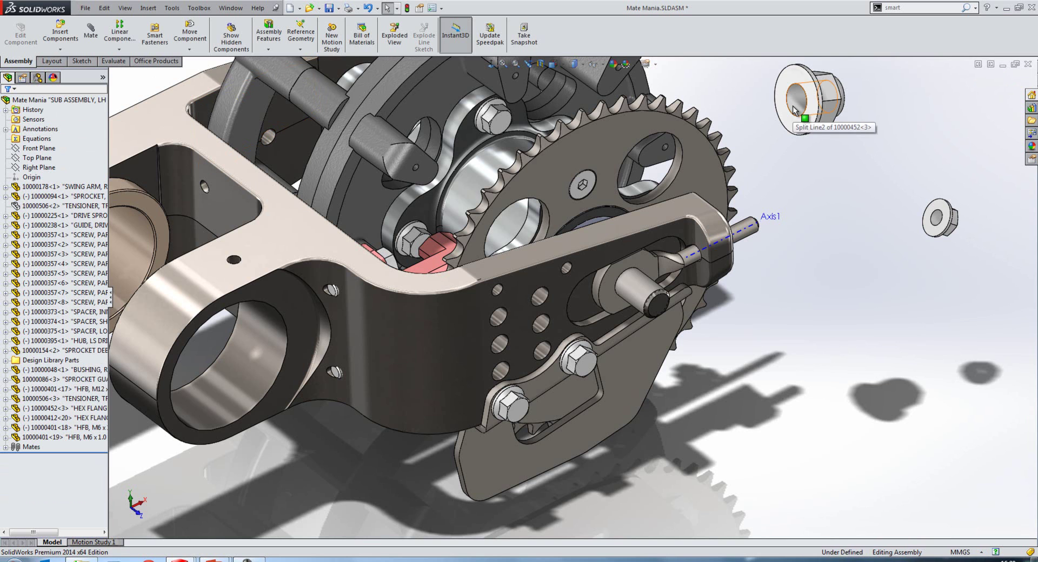
Step: Mate the large hex flange nut concentric with the M12 bolt and its flange face coincident with the tensioner's face
alt+drag(794, 110, 640, 285)
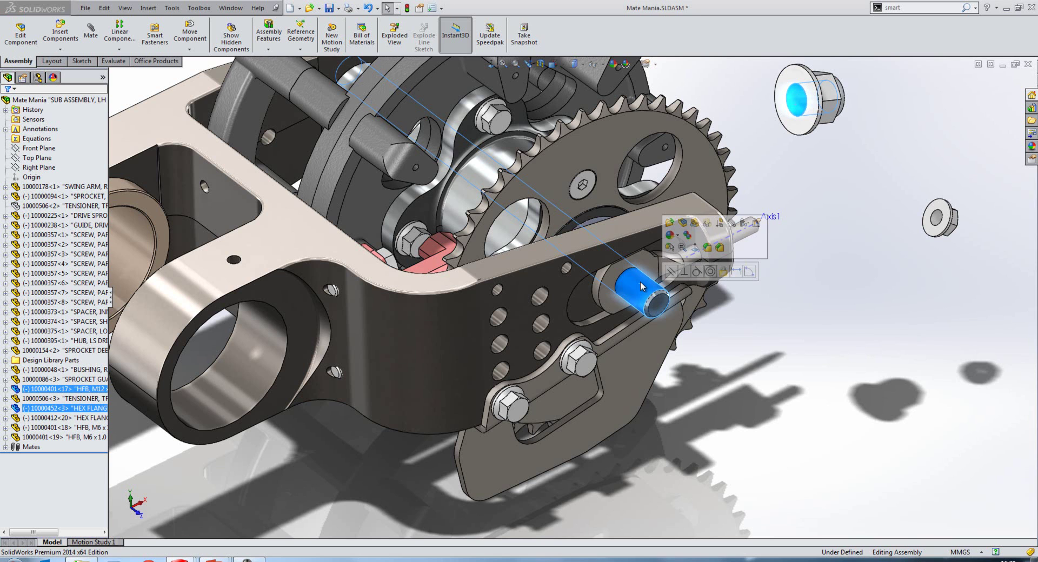
click(710, 274)
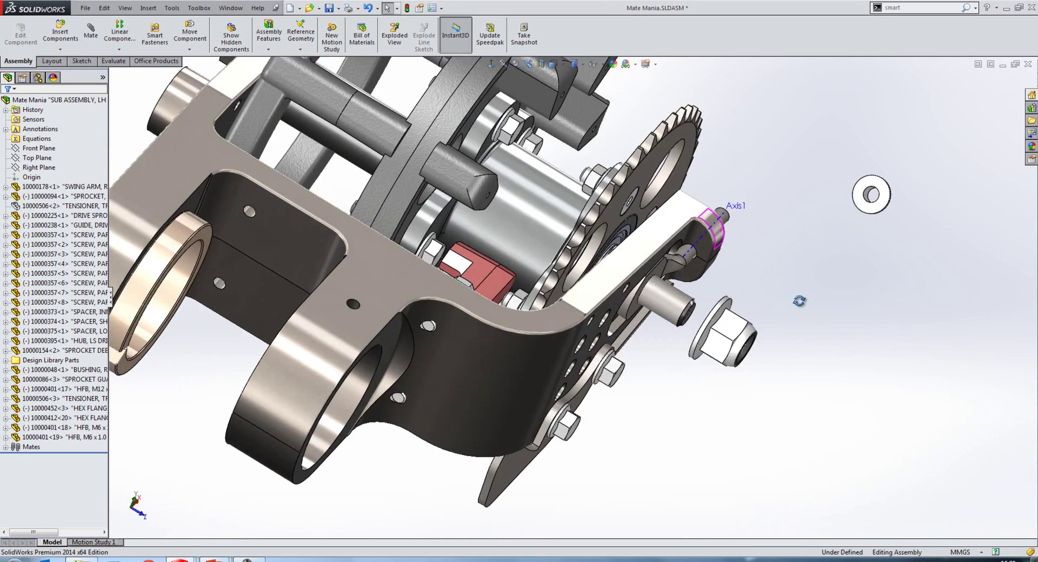
middle_drag(711, 278, 664, 319)
click(739, 323)
ctrl+click(662, 314)
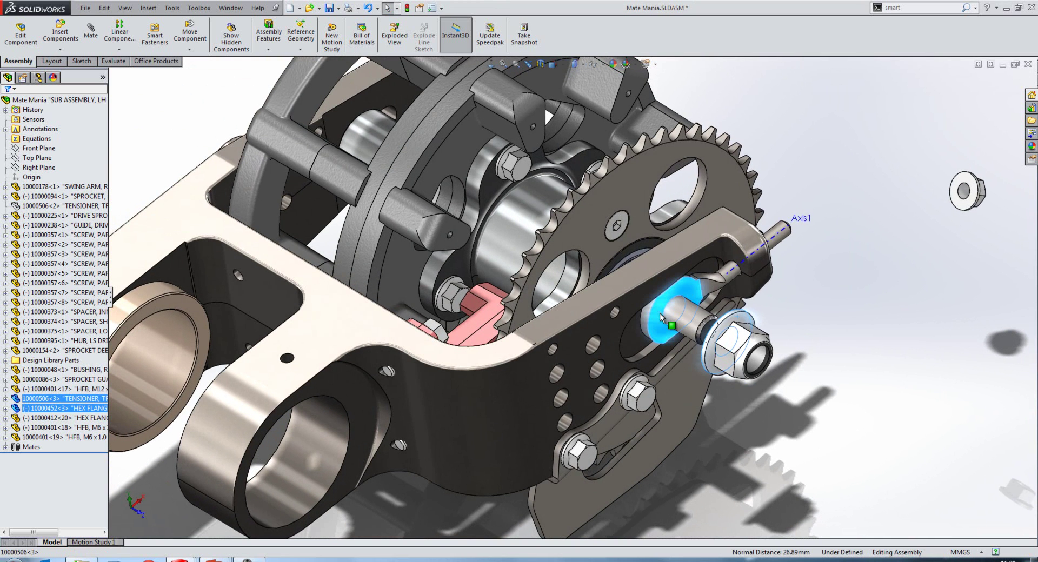
click(691, 302)
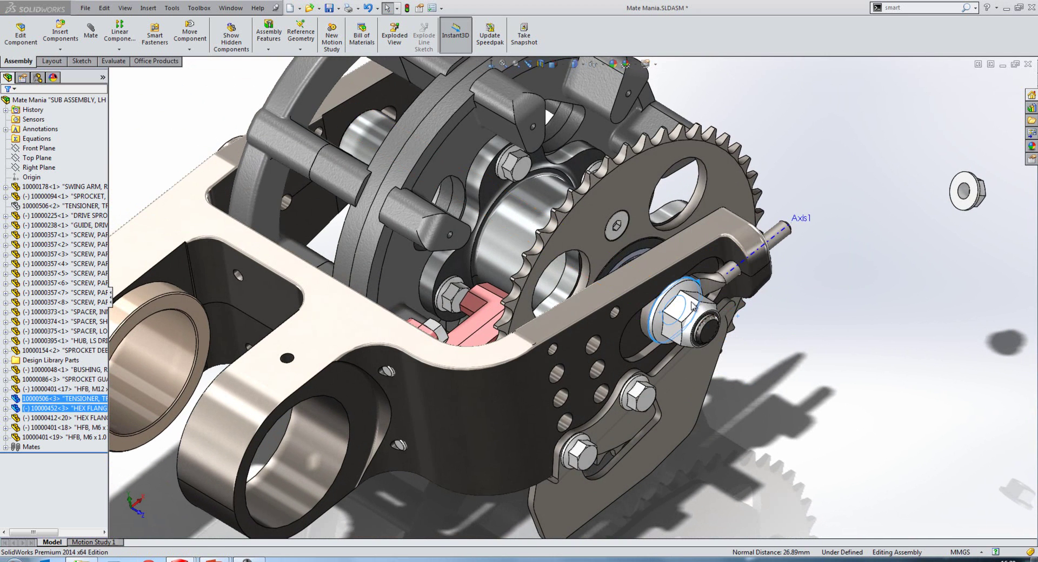
key(f)
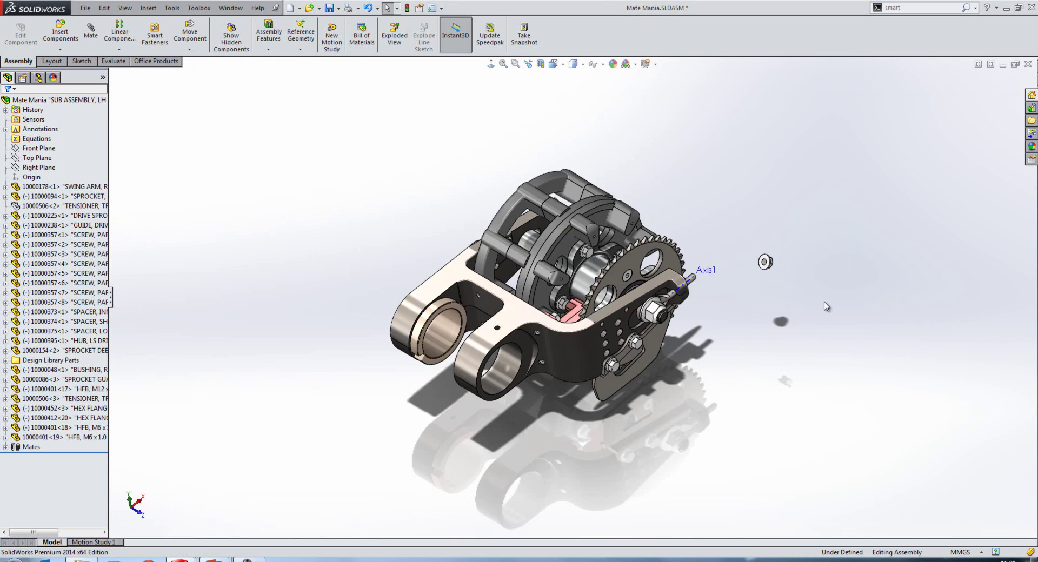
middle_drag(750, 313, 730, 311)
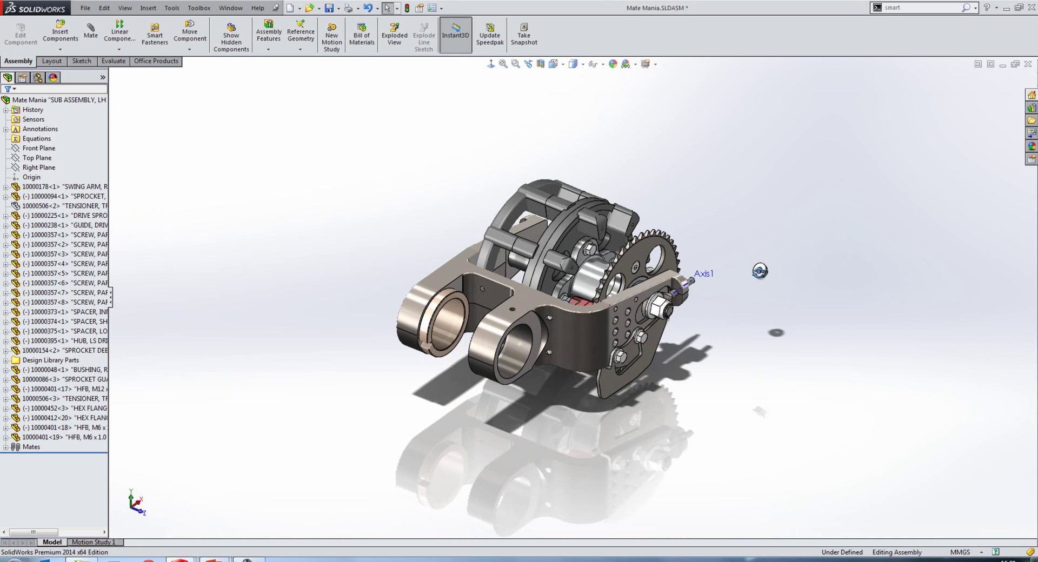